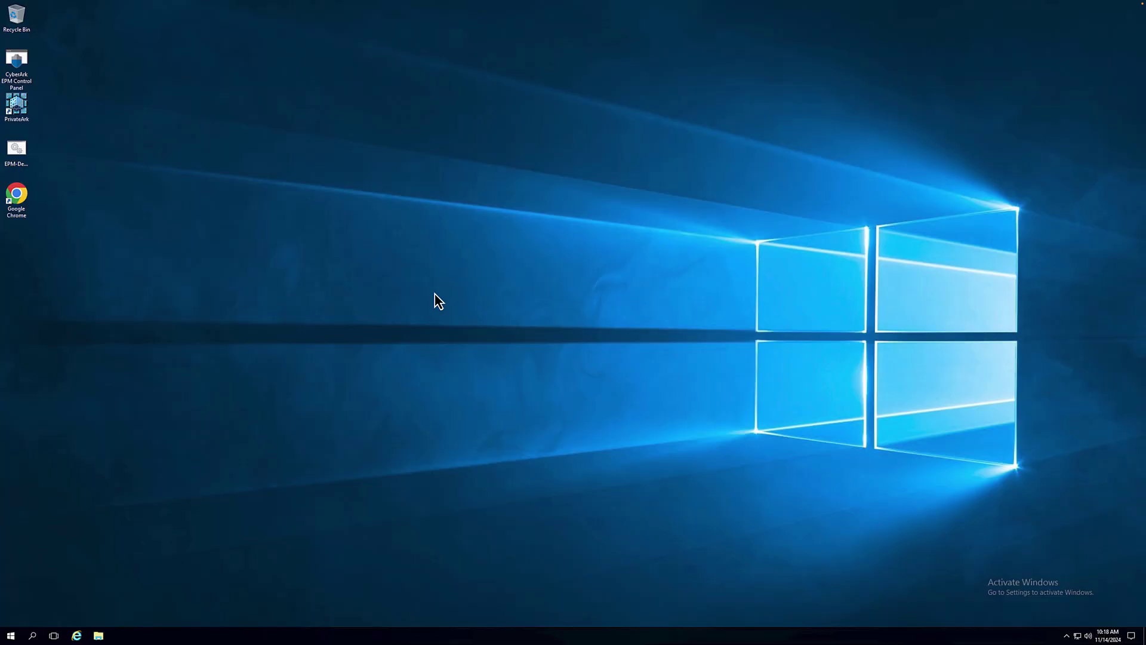
# Step: Request admin privileges justified by 'I need to install database software, and make configuration changes'
pyautogui.doubleClick(17, 62)
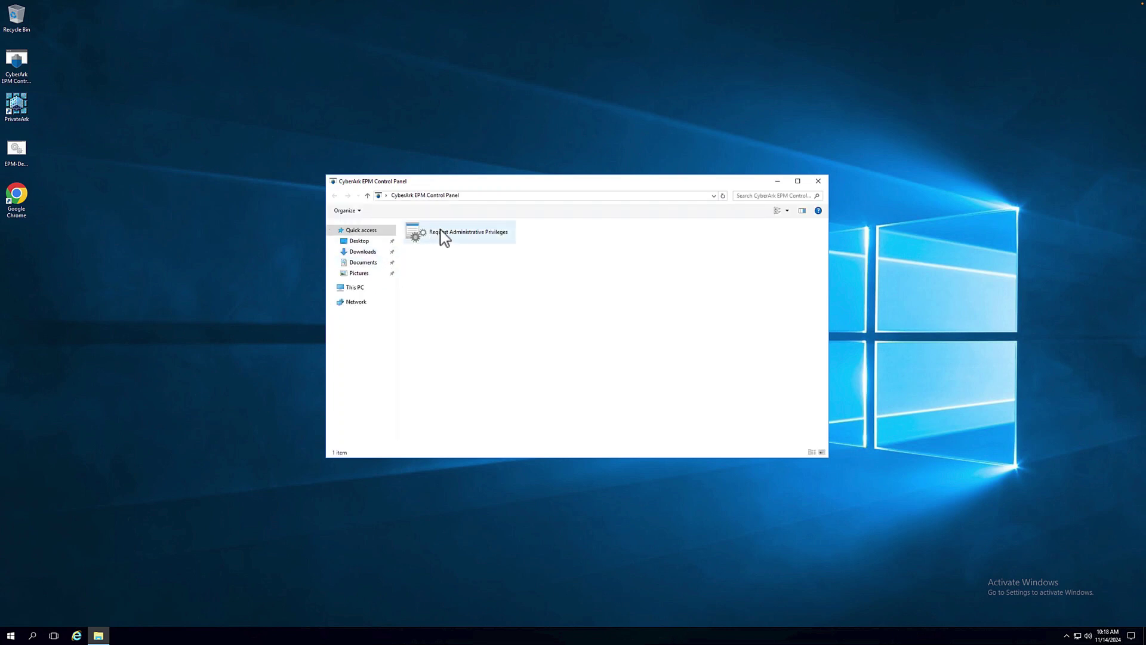
pyautogui.click(442, 234)
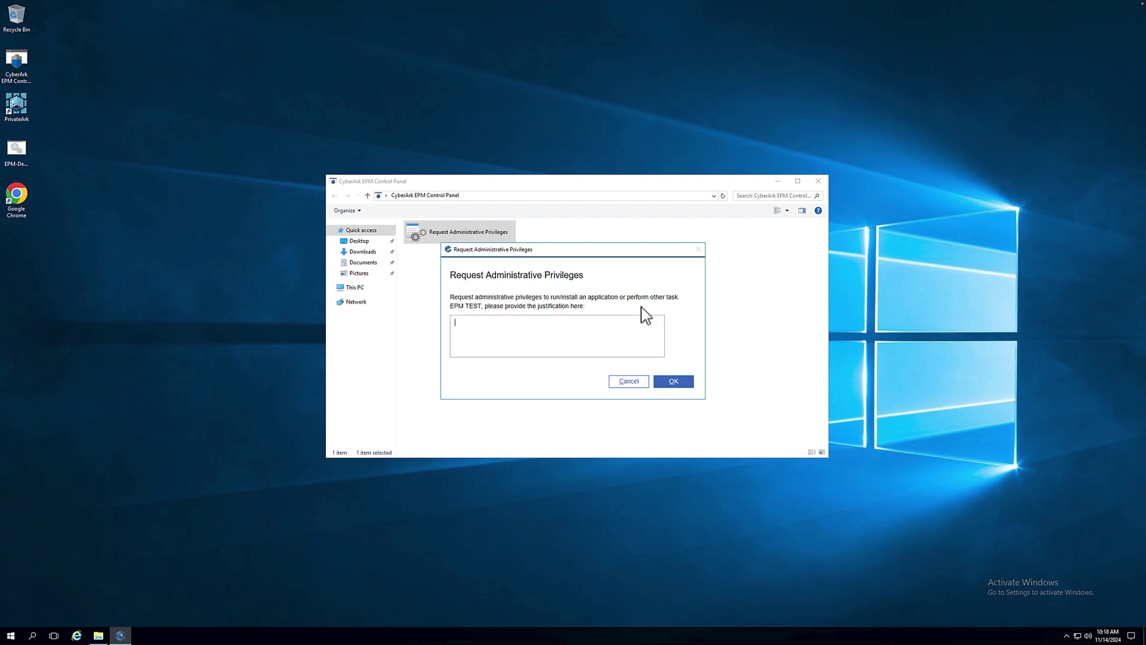
pyautogui.write('I need to install database software, and make configuration changes')
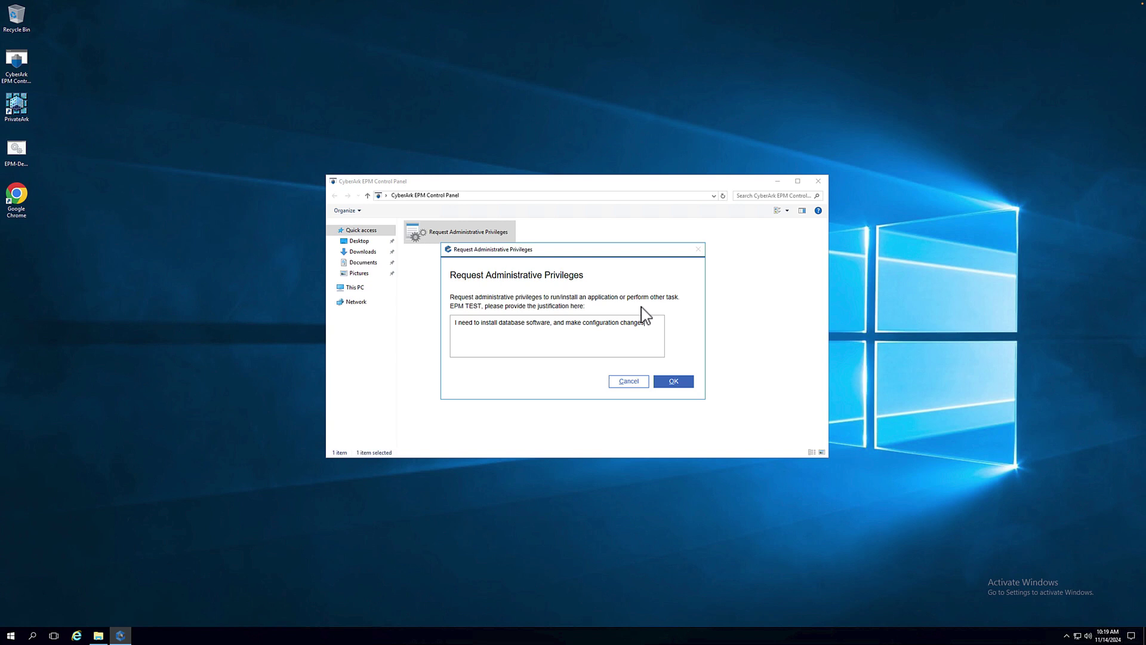
pyautogui.click(670, 381)
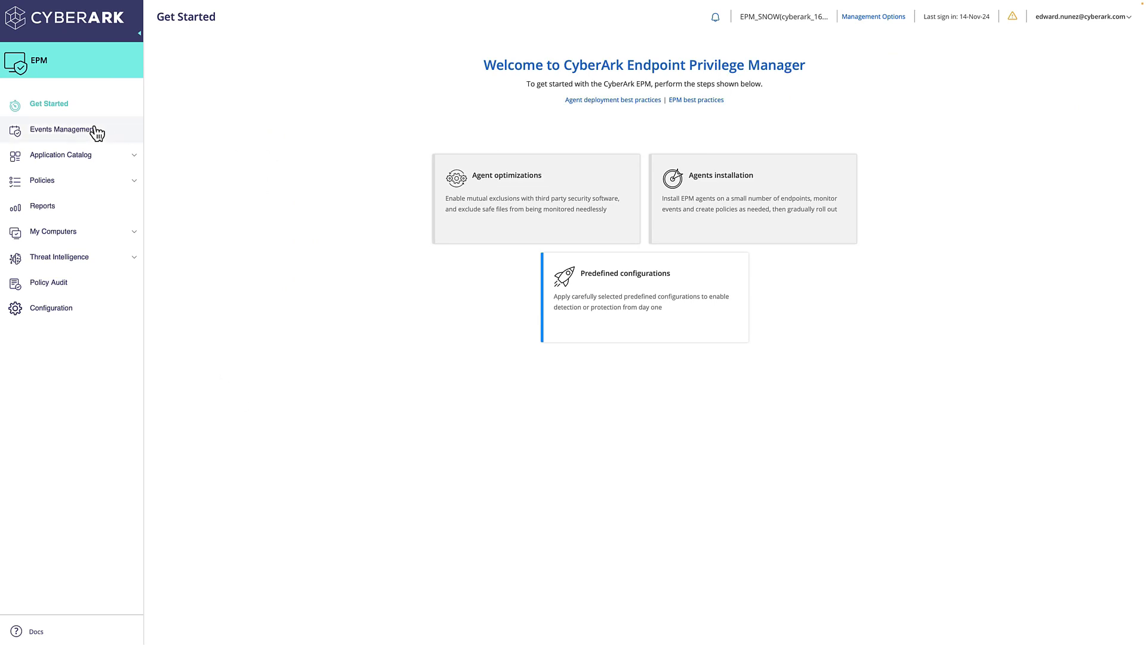
# Step: Refresh Events Management and bring up the actions for today's new HOST-1 request
pyautogui.click(77, 130)
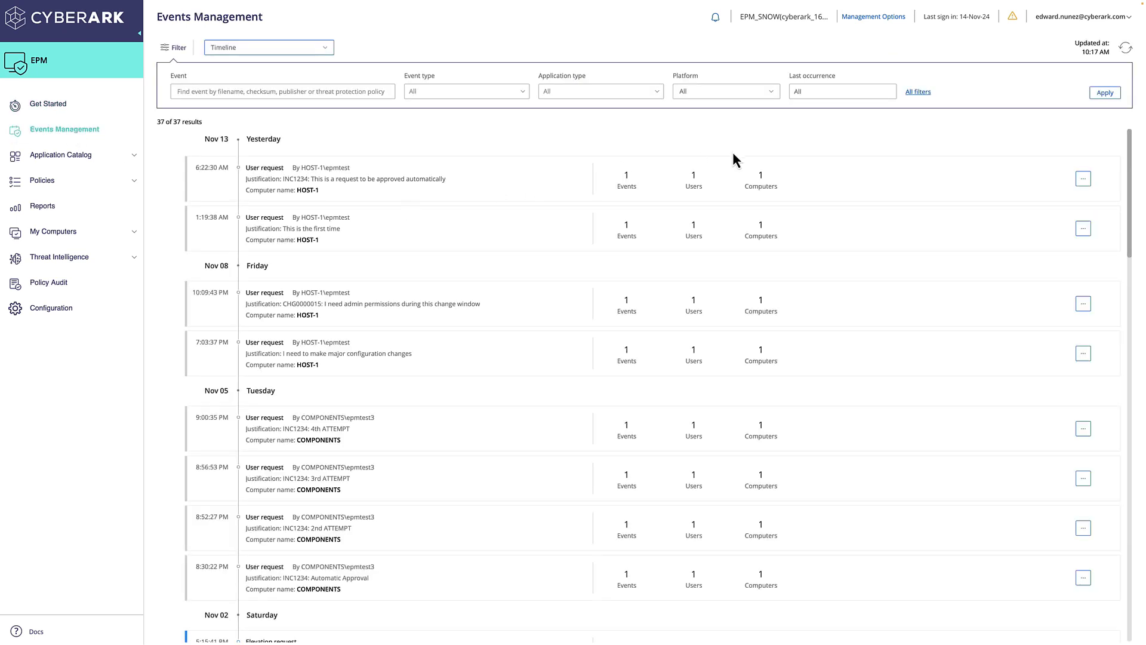
pyautogui.click(1126, 49)
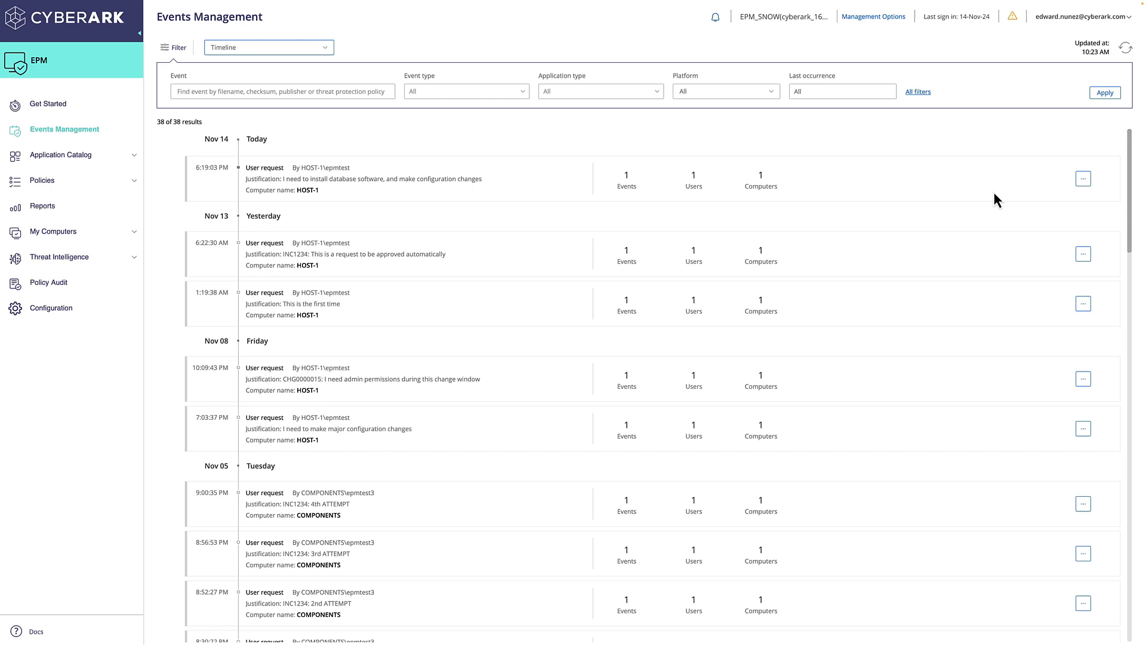
pyautogui.click(1089, 180)
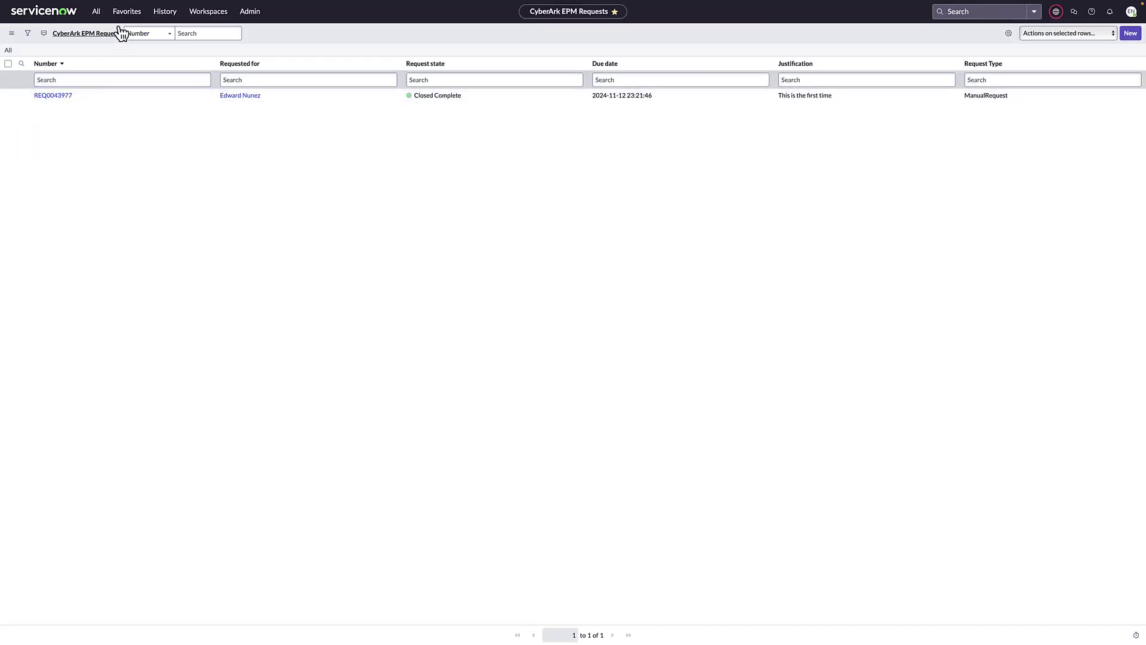
# Step: Run the CyberArk EPM Scheduled Query import immediately
pyautogui.click(123, 20)
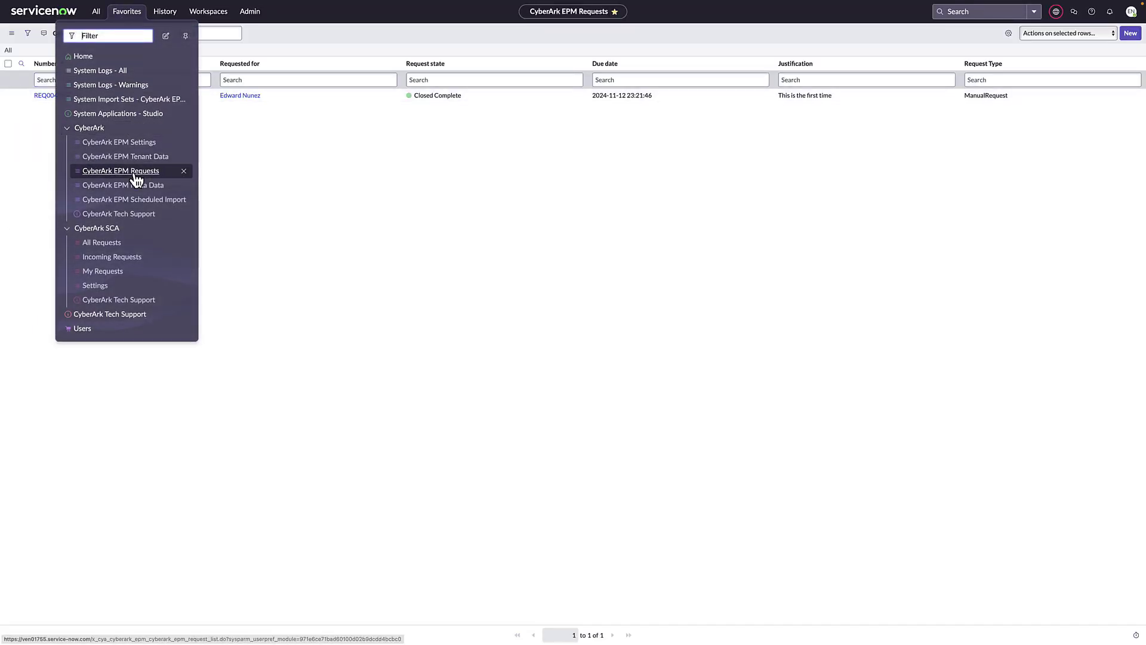
pyautogui.click(132, 206)
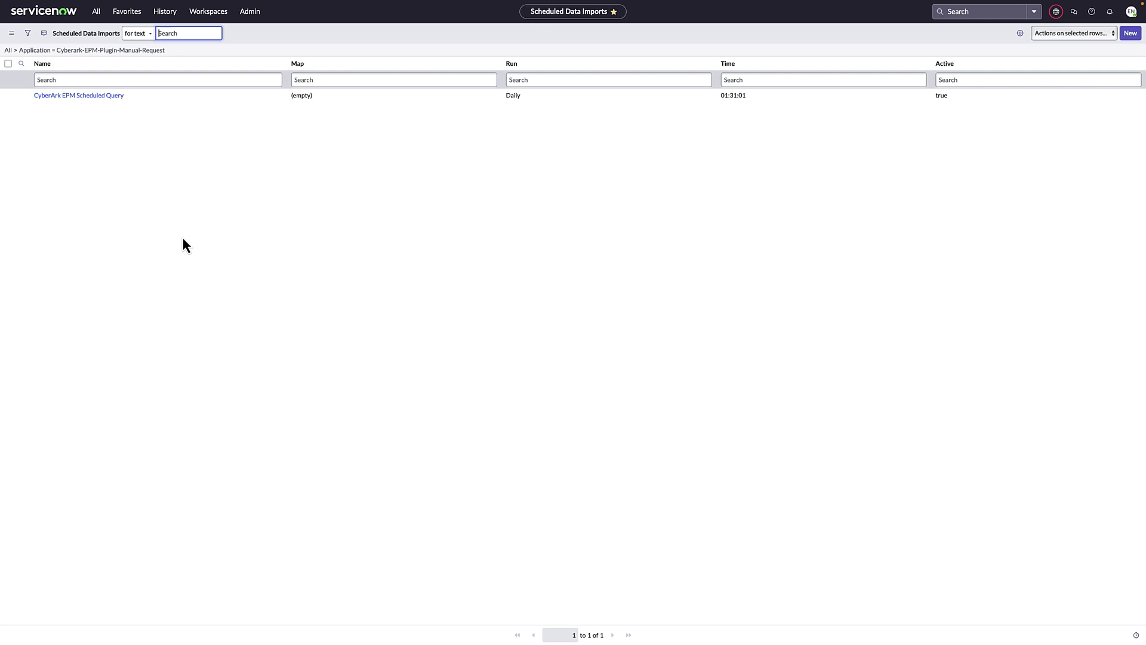
pyautogui.click(106, 97)
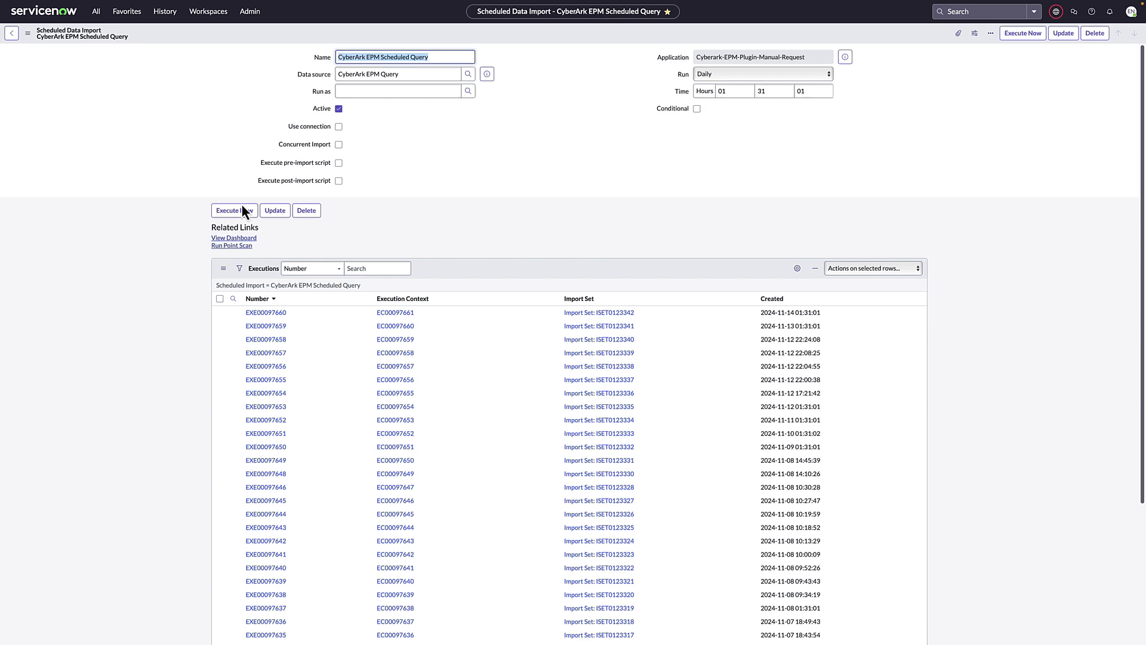
pyautogui.click(237, 214)
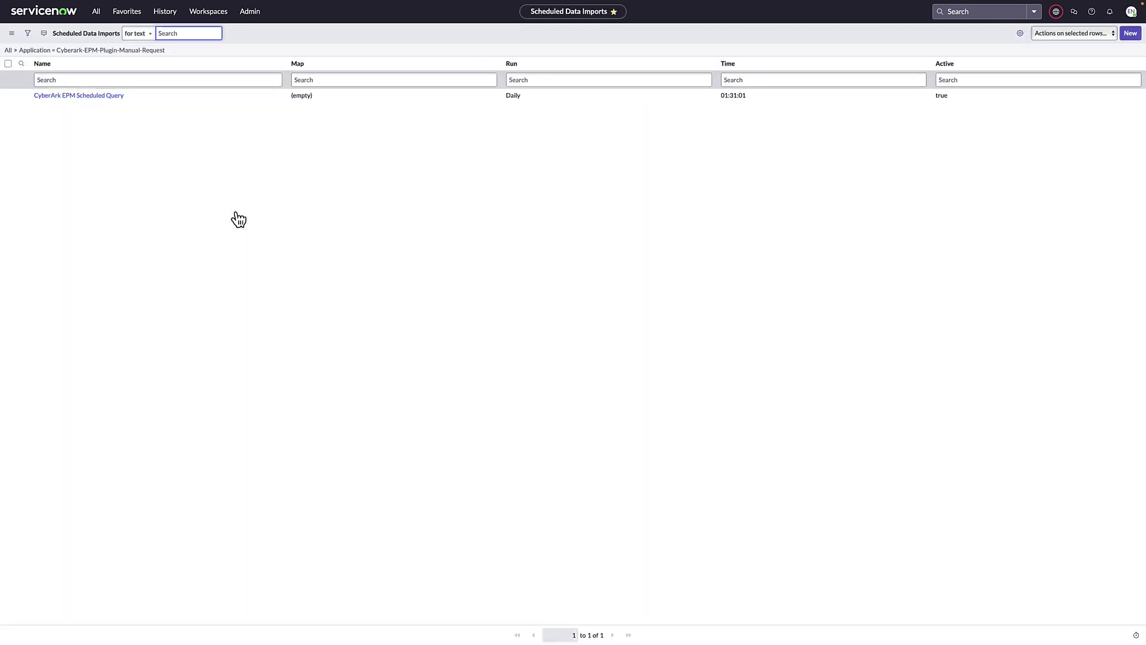
# Step: Return to the CyberArk EPM Requests list showing REQ0043979 as Pending Approval
pyautogui.click(132, 15)
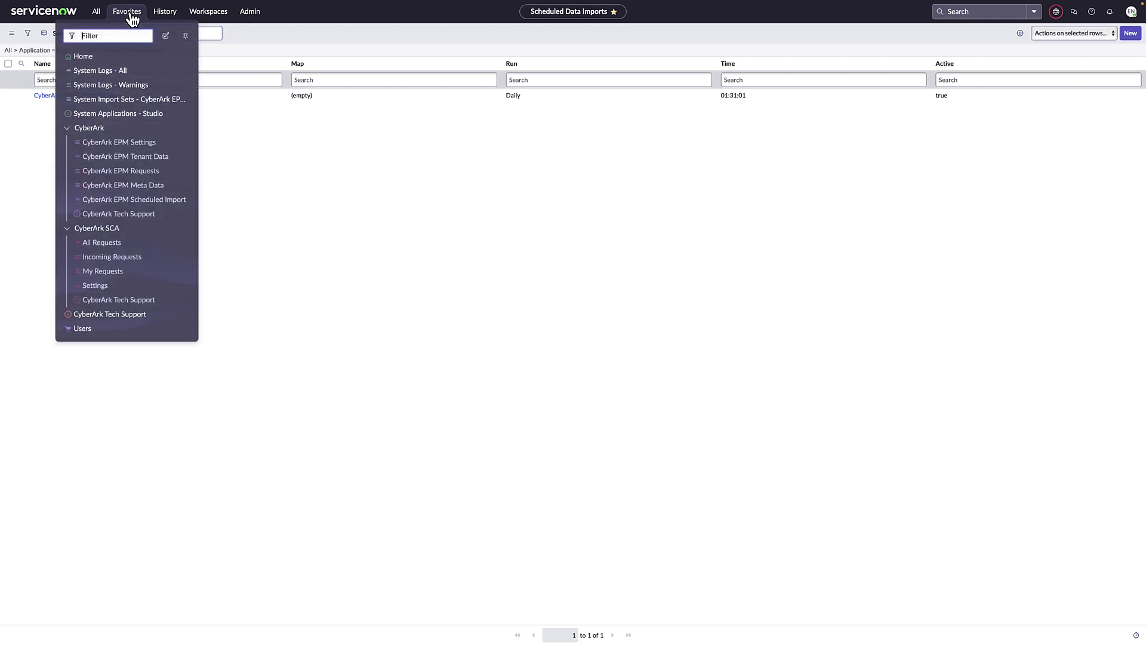
pyautogui.click(130, 174)
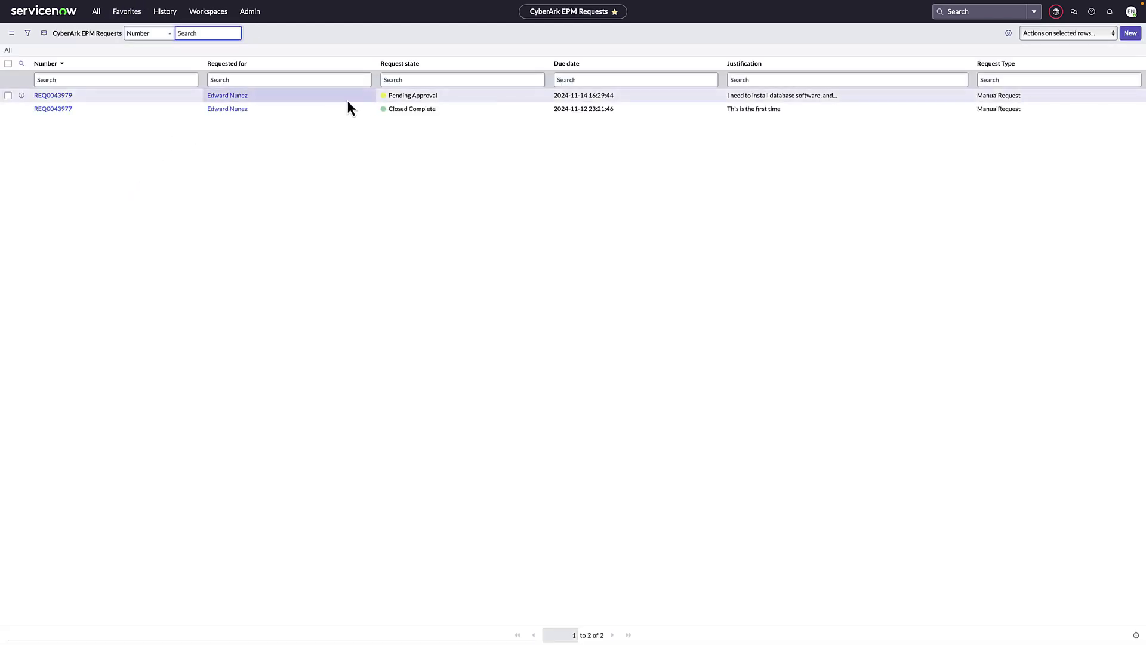
pyautogui.click(65, 97)
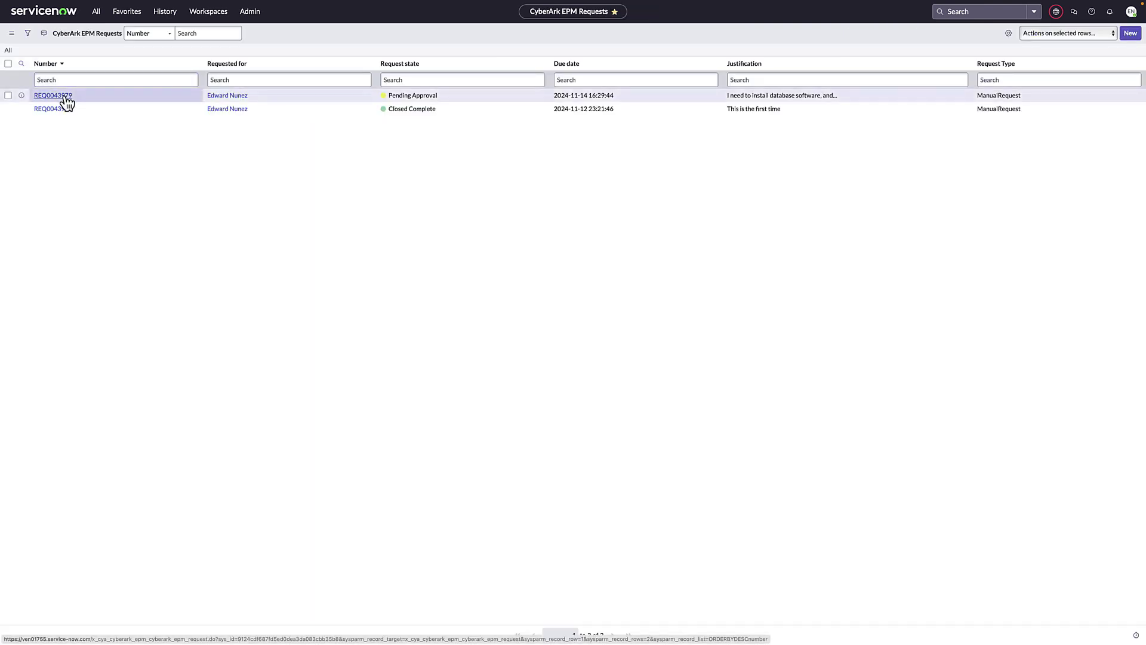
# Step: Set REQ0043979's state to Approved, save it, and reload the list to confirm Closed Complete
pyautogui.click(65, 97)
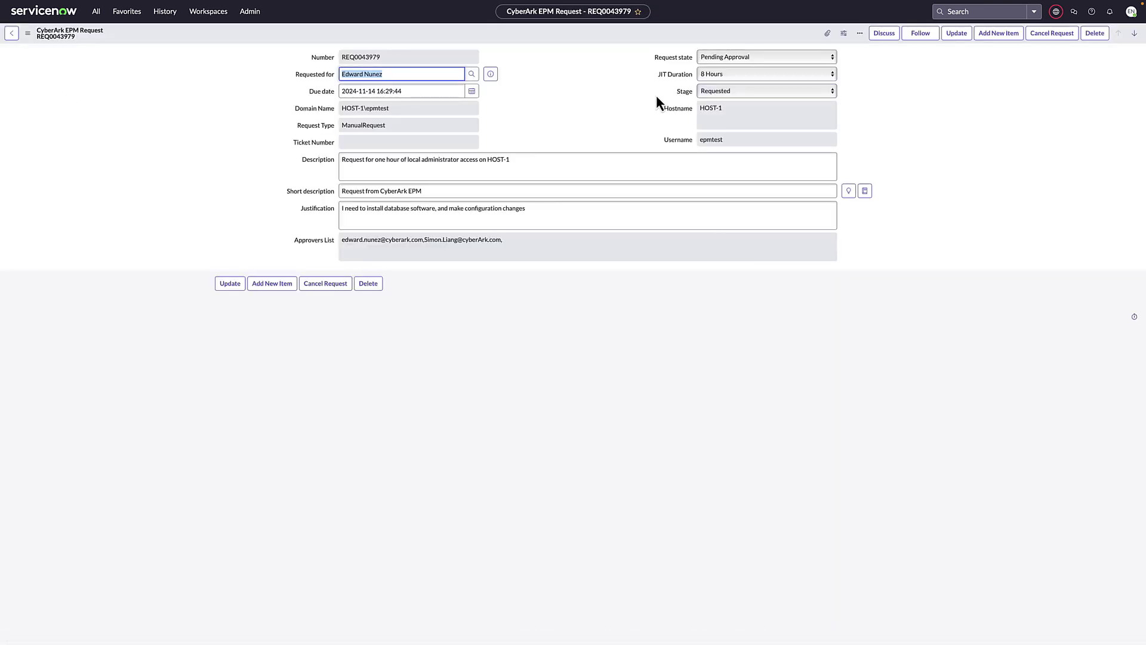
pyautogui.click(718, 59)
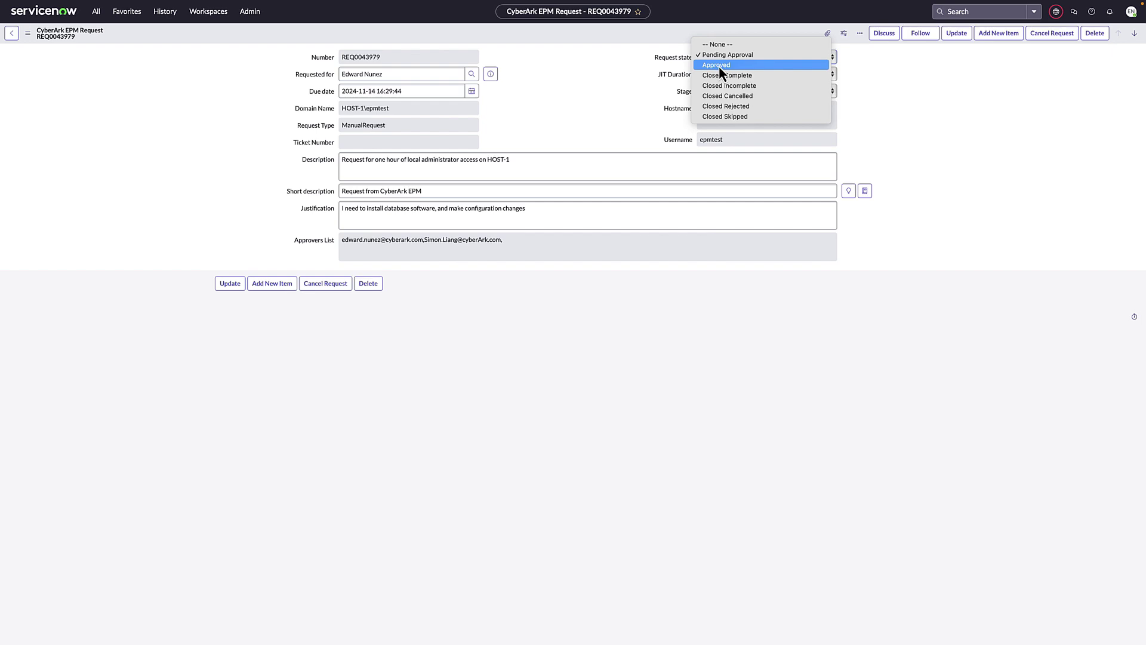
pyautogui.click(719, 66)
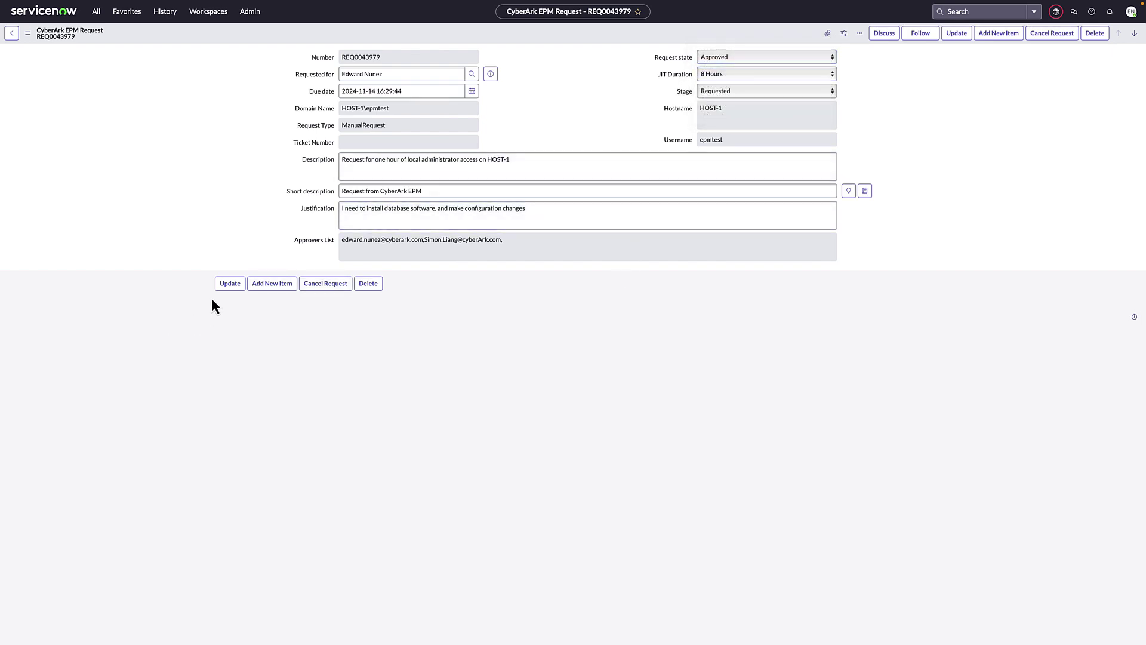
pyautogui.click(230, 284)
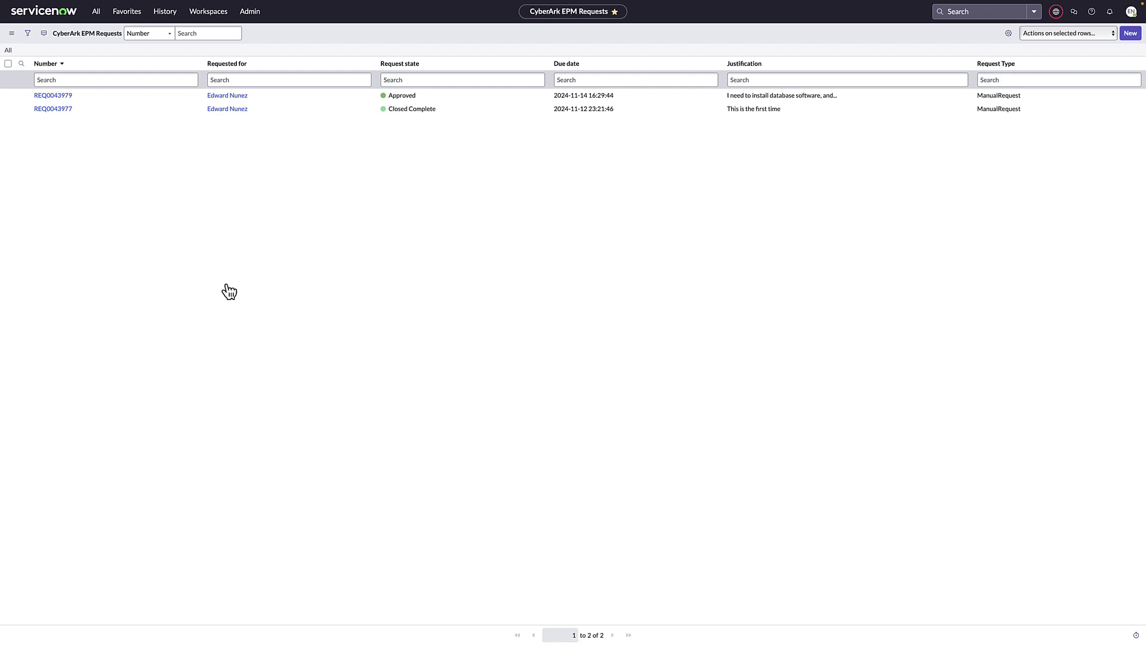
pyautogui.press('F5')
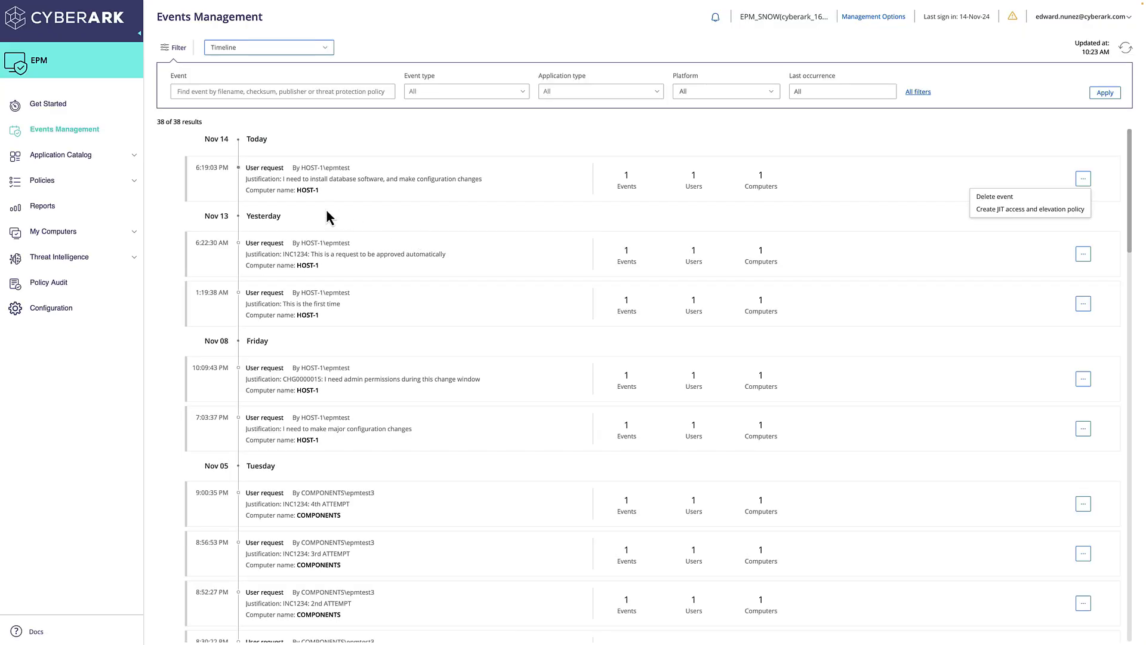
# Step: Filter Policies to user policies and view JIT Policy SNOW's details and targets
pyautogui.click(31, 184)
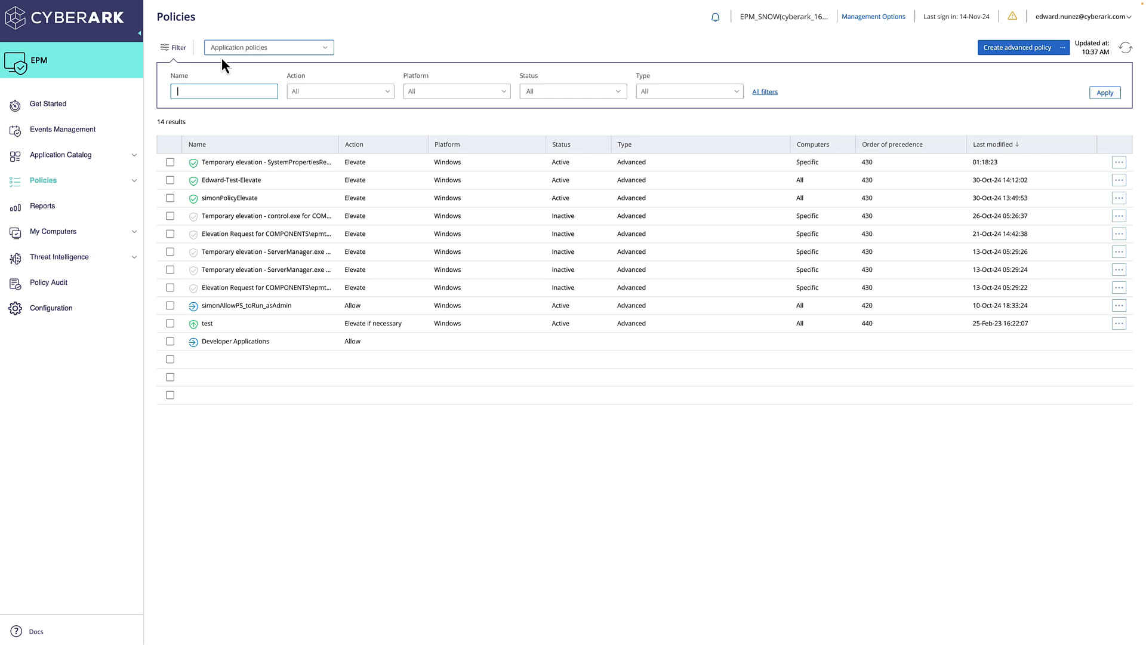
pyautogui.click(239, 45)
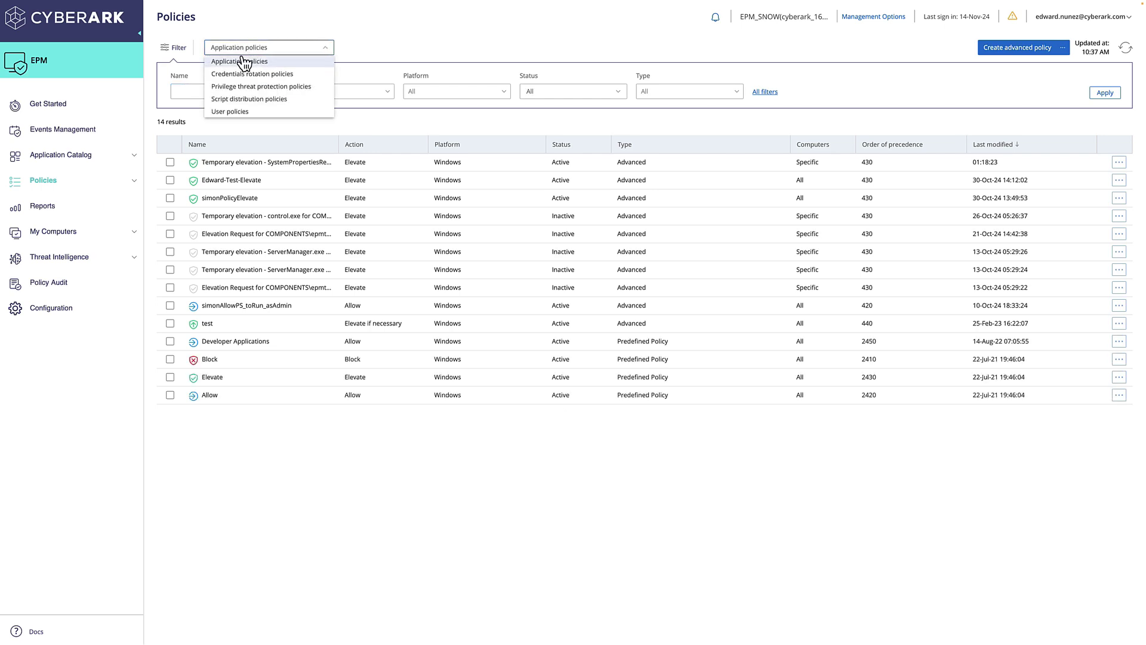
pyautogui.click(232, 111)
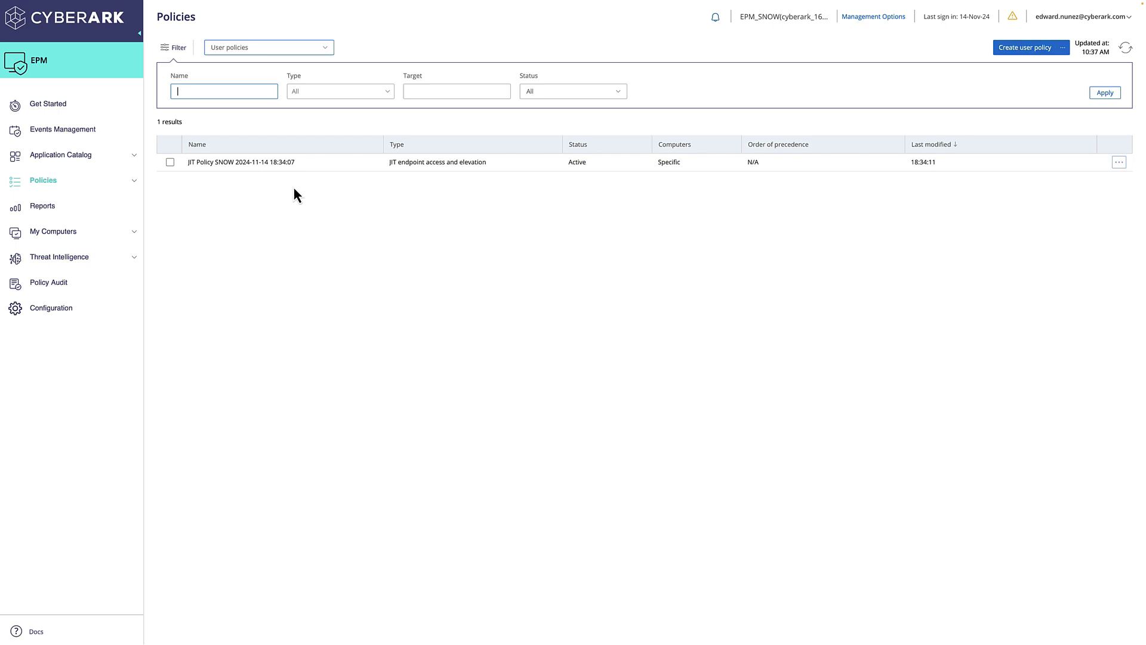
pyautogui.click(232, 164)
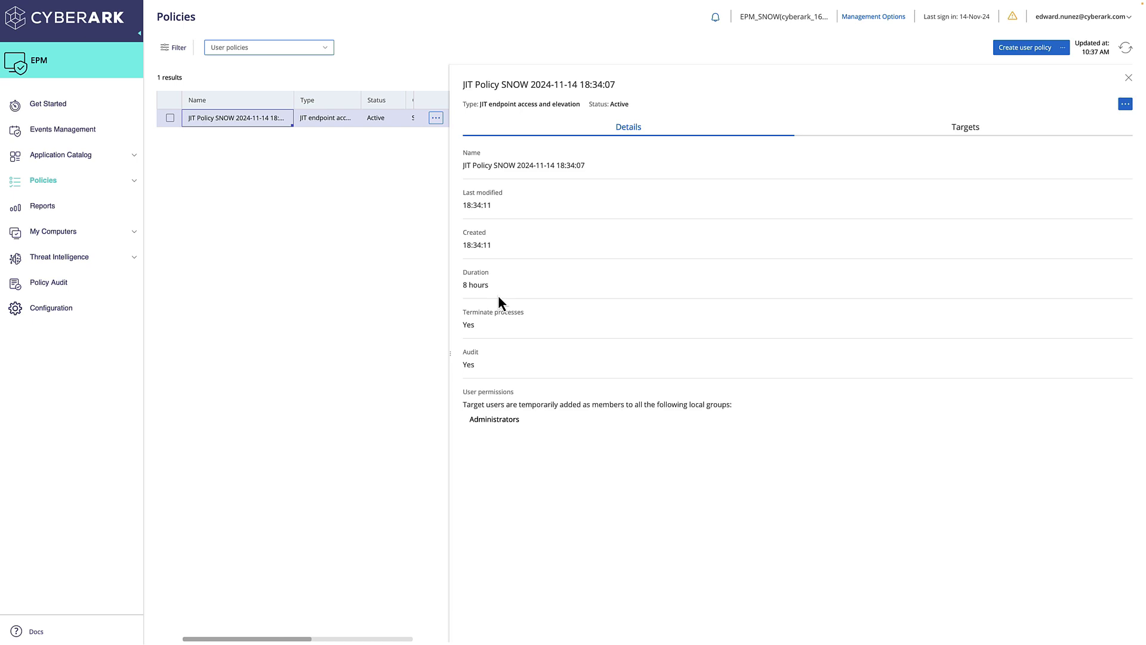
pyautogui.click(966, 129)
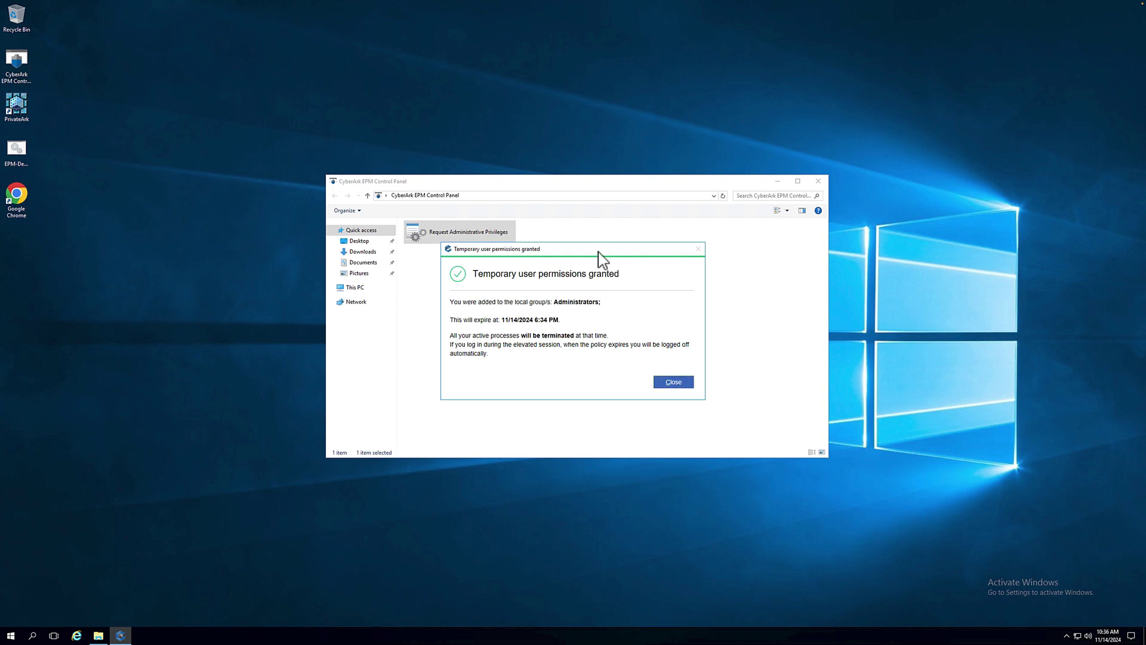
# Step: Move and close the 'Temporary user permissions granted' notice
pyautogui.moveTo(630, 323); pyautogui.dragTo(630, 323)
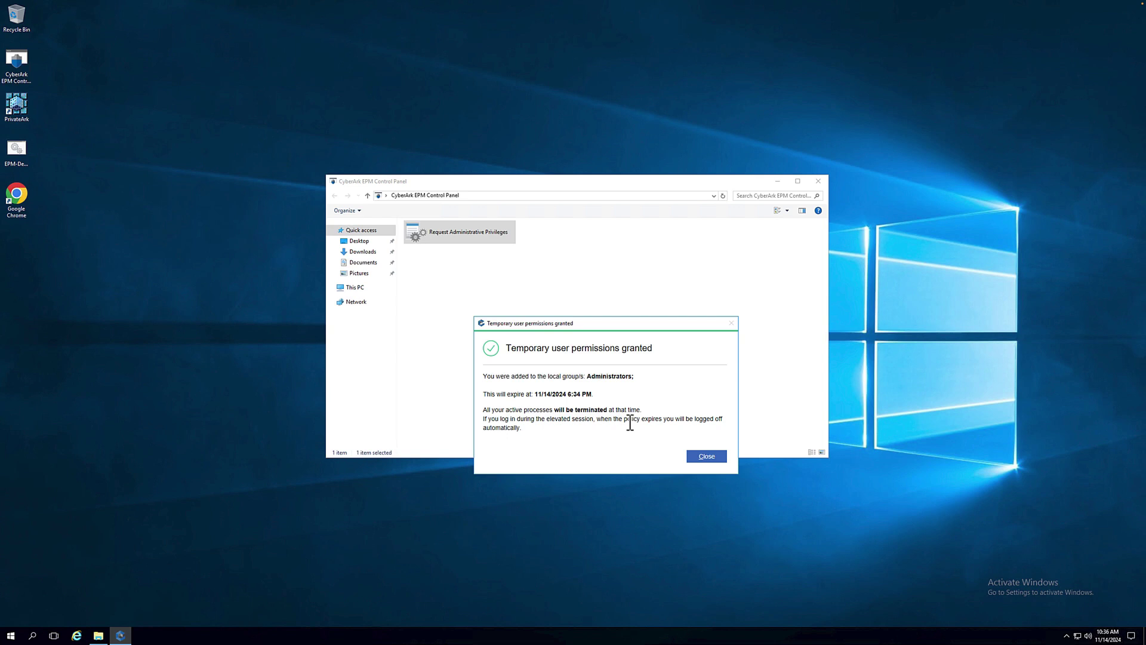
pyautogui.click(703, 457)
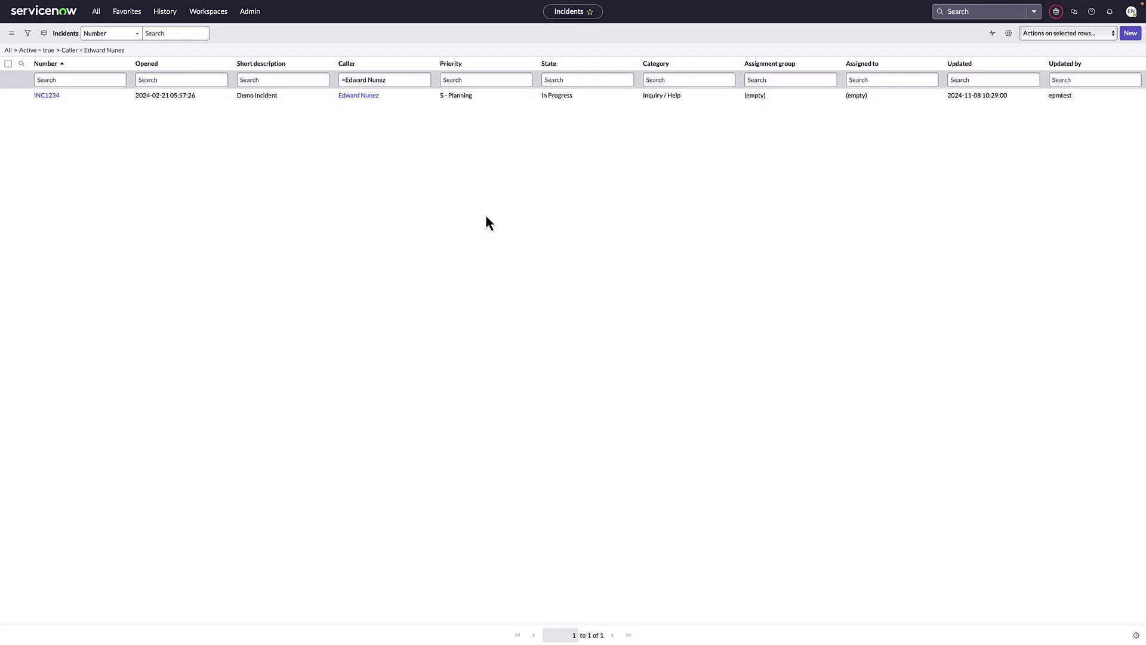
# Step: Open incident INC1234 from the caller's active incidents list
pyautogui.click(47, 97)
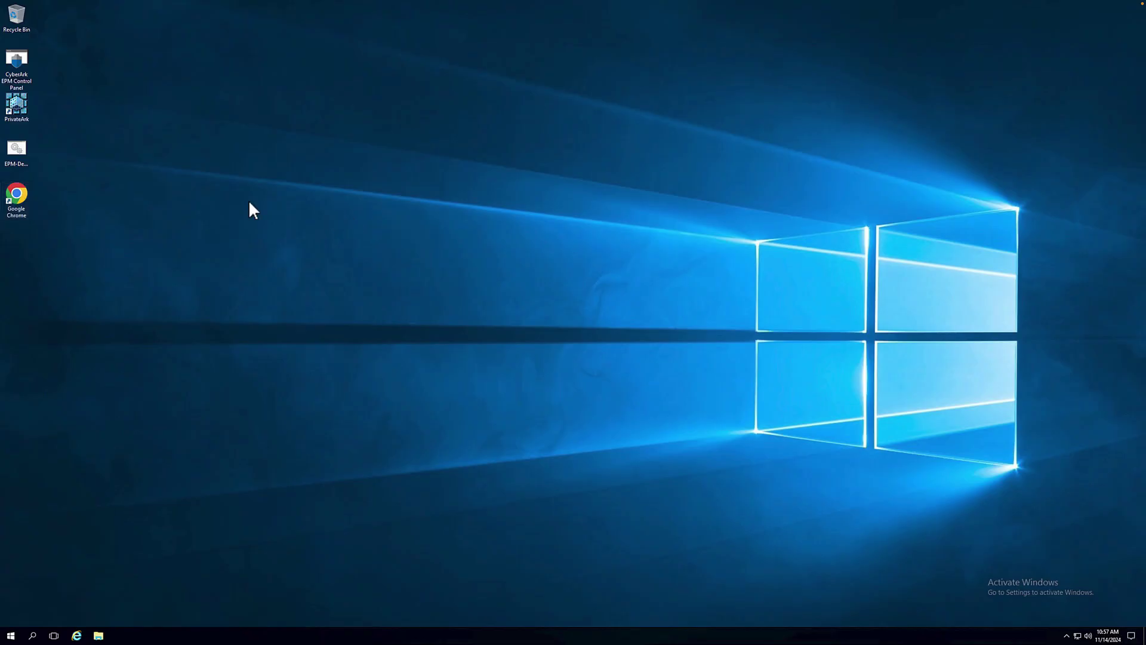
# Step: Request admin privileges with the justification 'INC1234: I need admin changes'
pyautogui.doubleClick(22, 60)
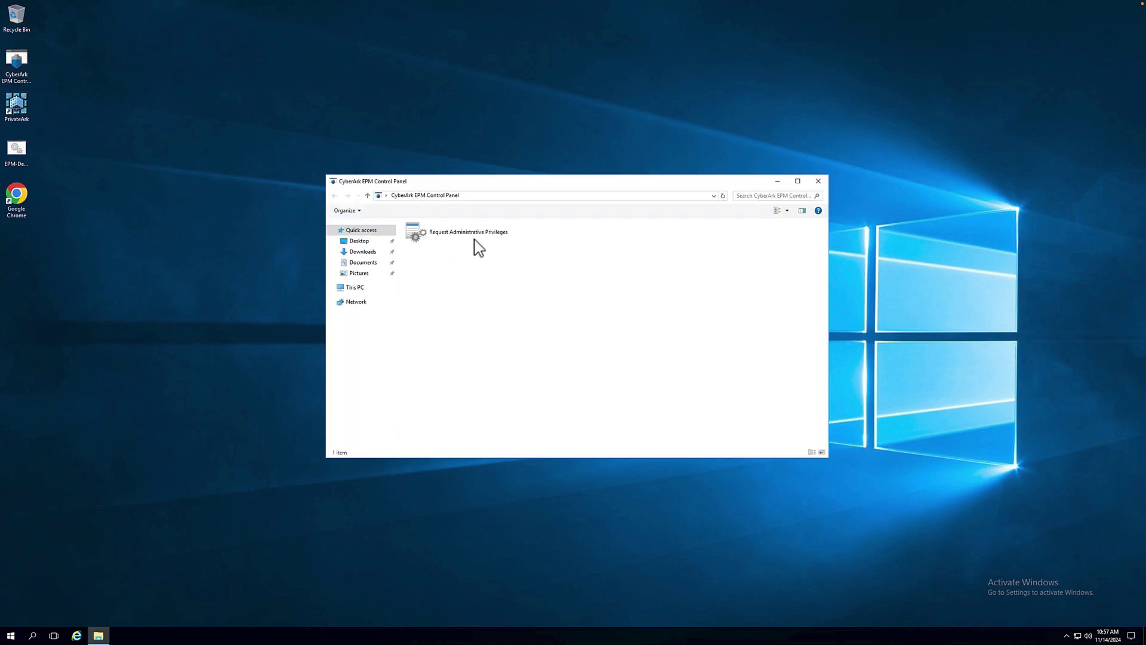
pyautogui.click(478, 234)
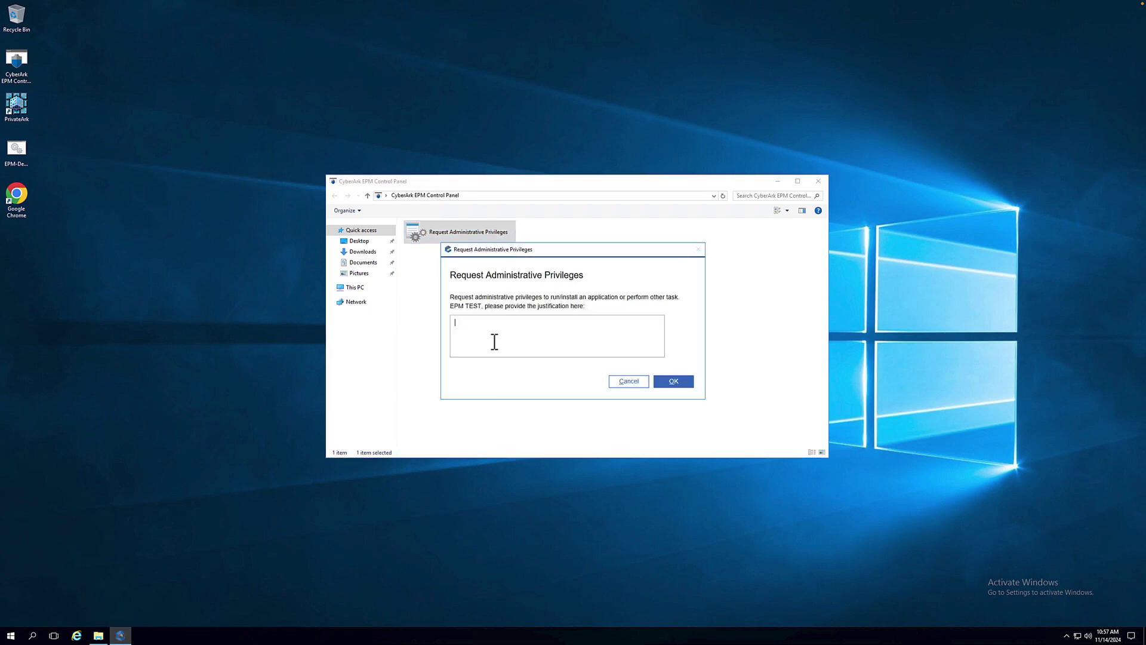
pyautogui.write('INC1234: I need admin changes')
pyautogui.click(675, 382)
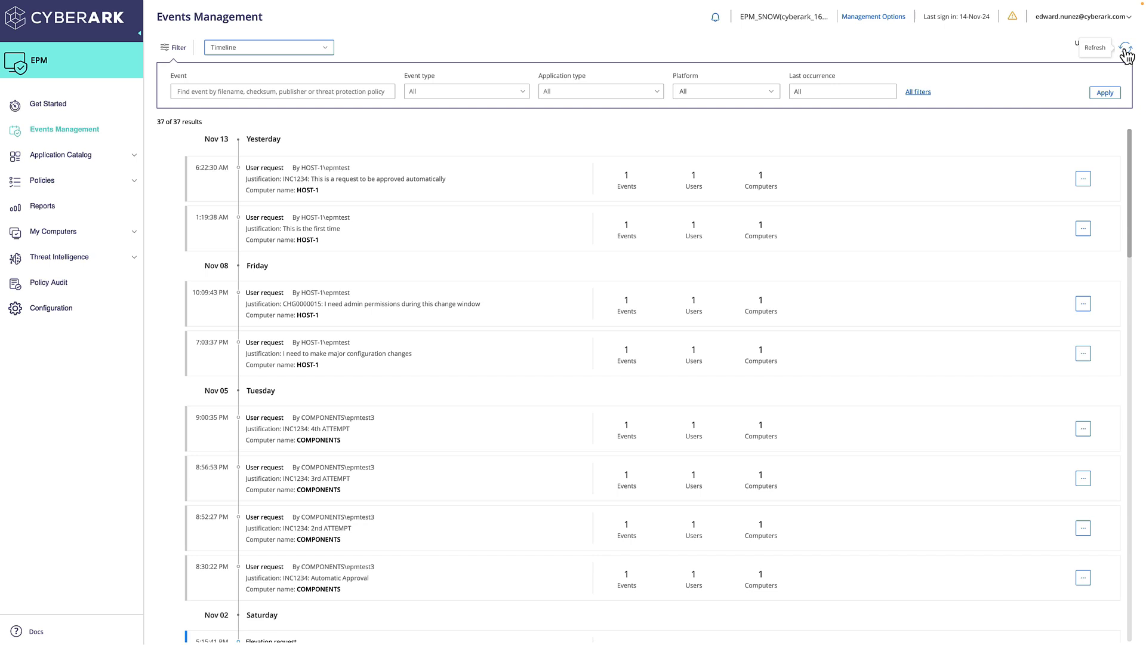
# Step: Refresh the Events Management timeline to show the INC1234 request at the top
pyautogui.click(1126, 51)
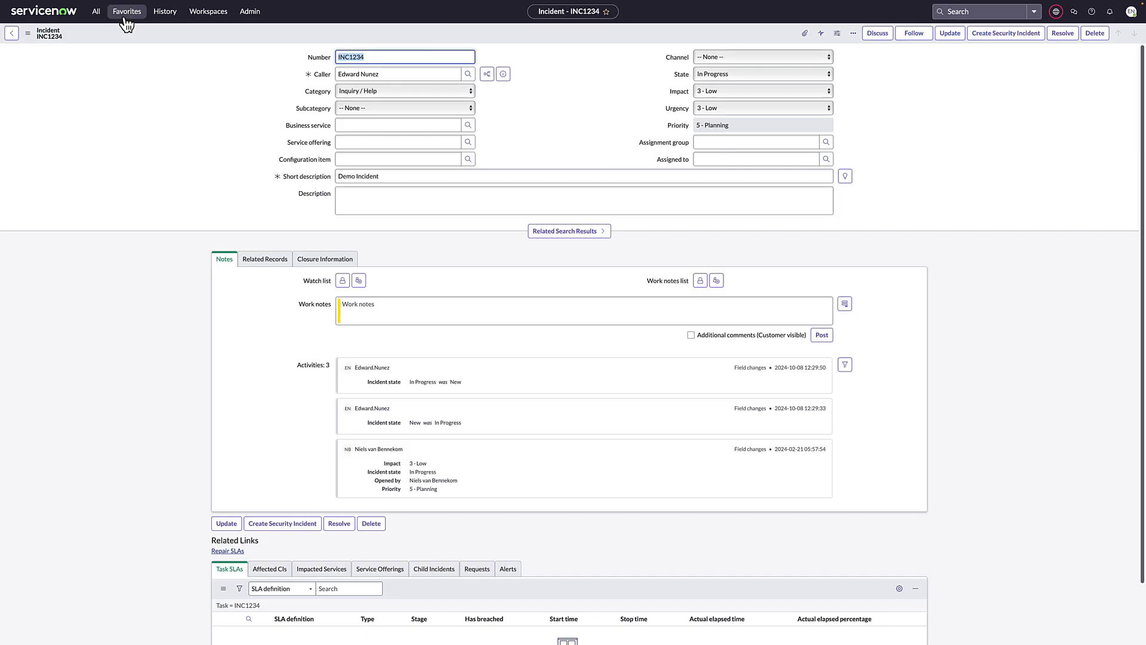
# Step: Run the CyberArk EPM Scheduled Query import immediately
pyautogui.click(126, 13)
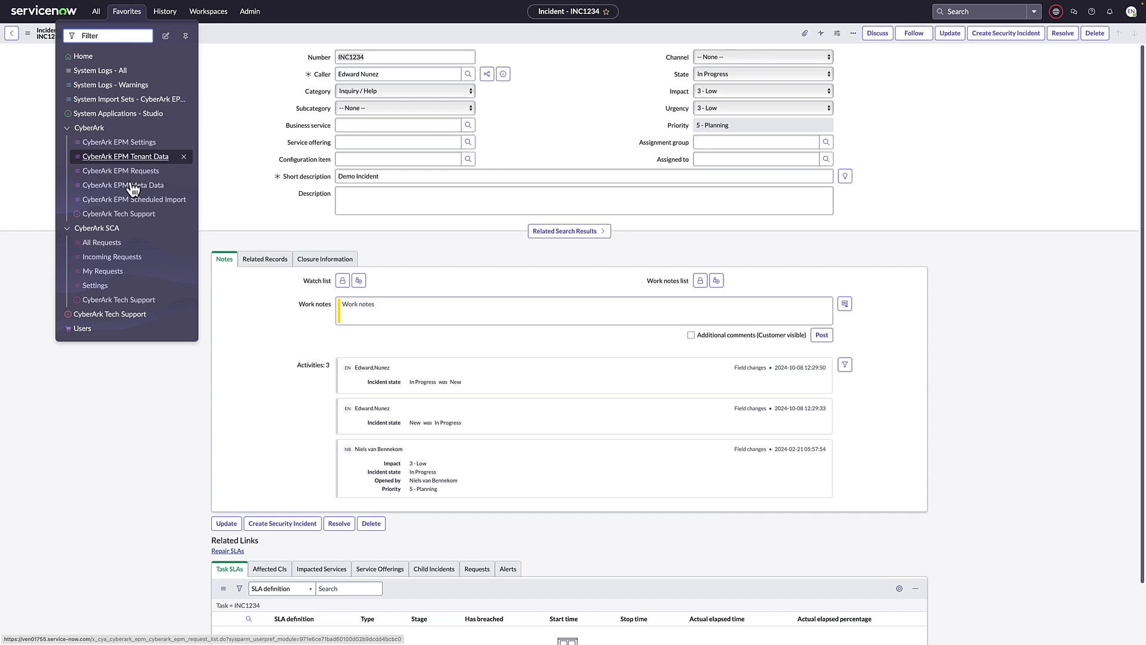
pyautogui.click(120, 202)
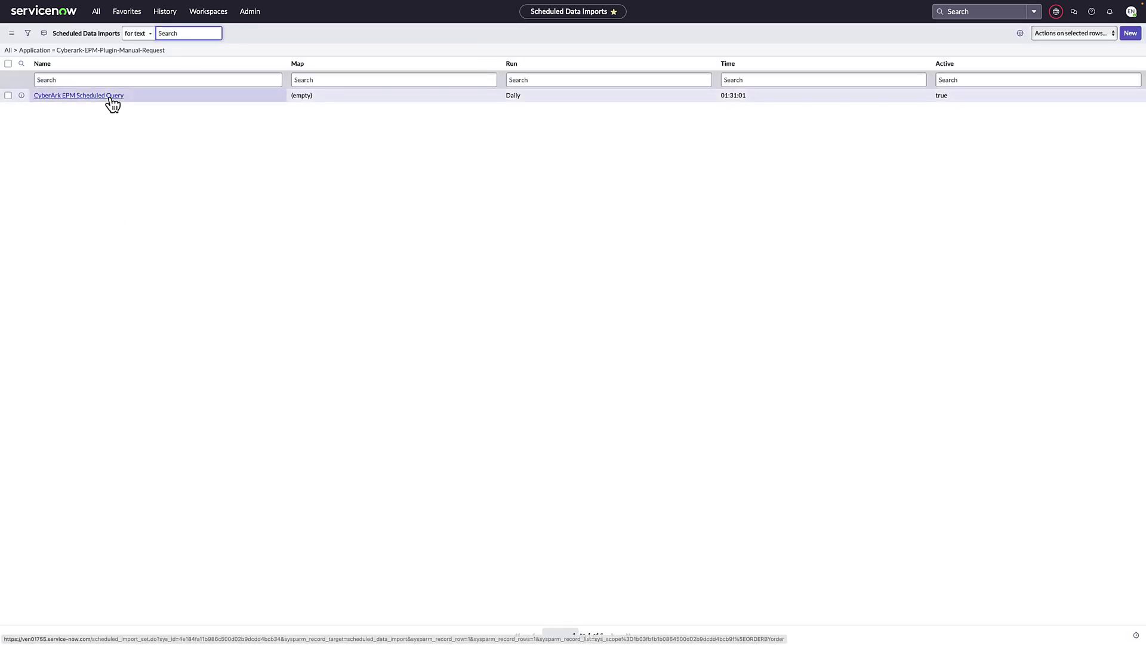
pyautogui.click(113, 96)
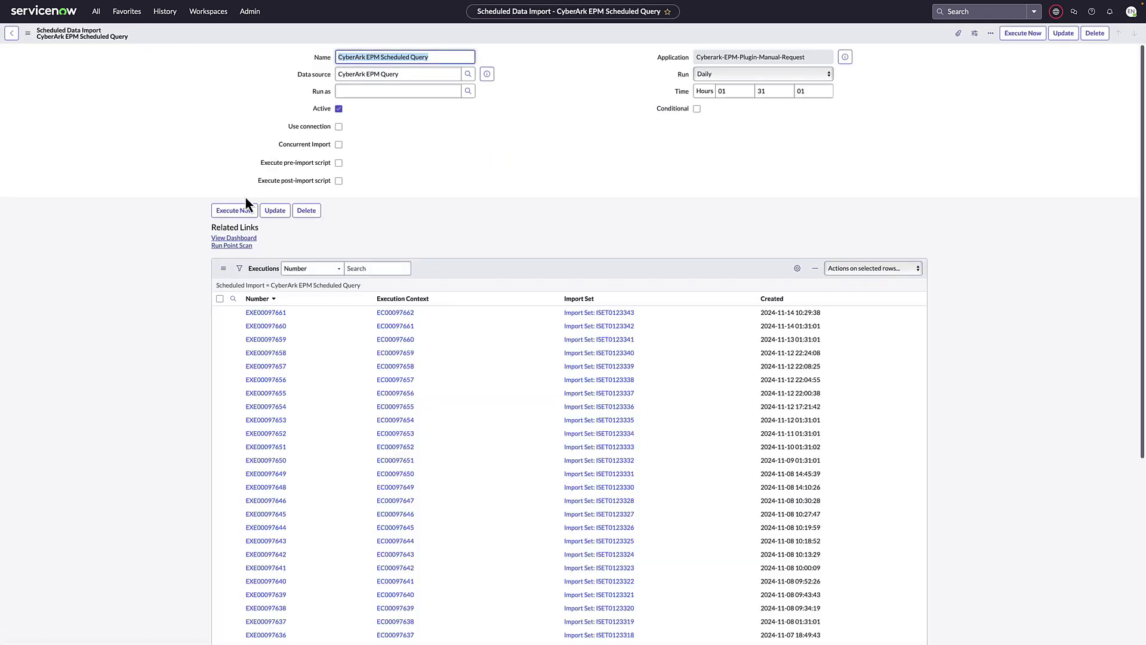
pyautogui.click(234, 211)
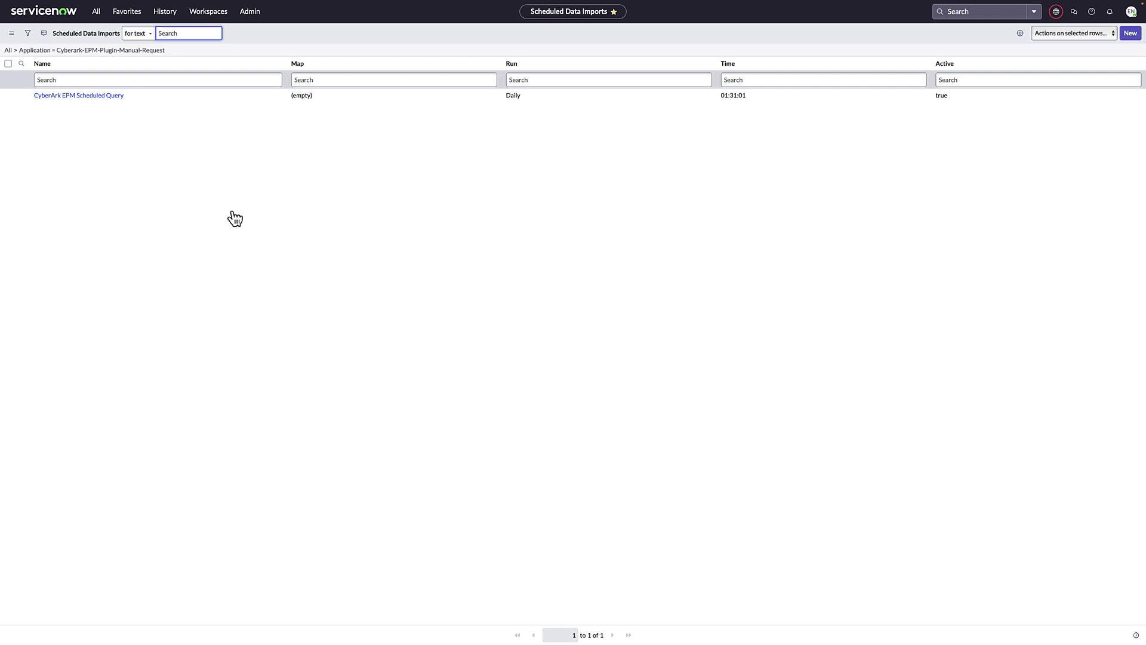
# Step: Open and reload the CyberArk EPM Requests list to see the INC1234 request Closed Complete
pyautogui.click(127, 13)
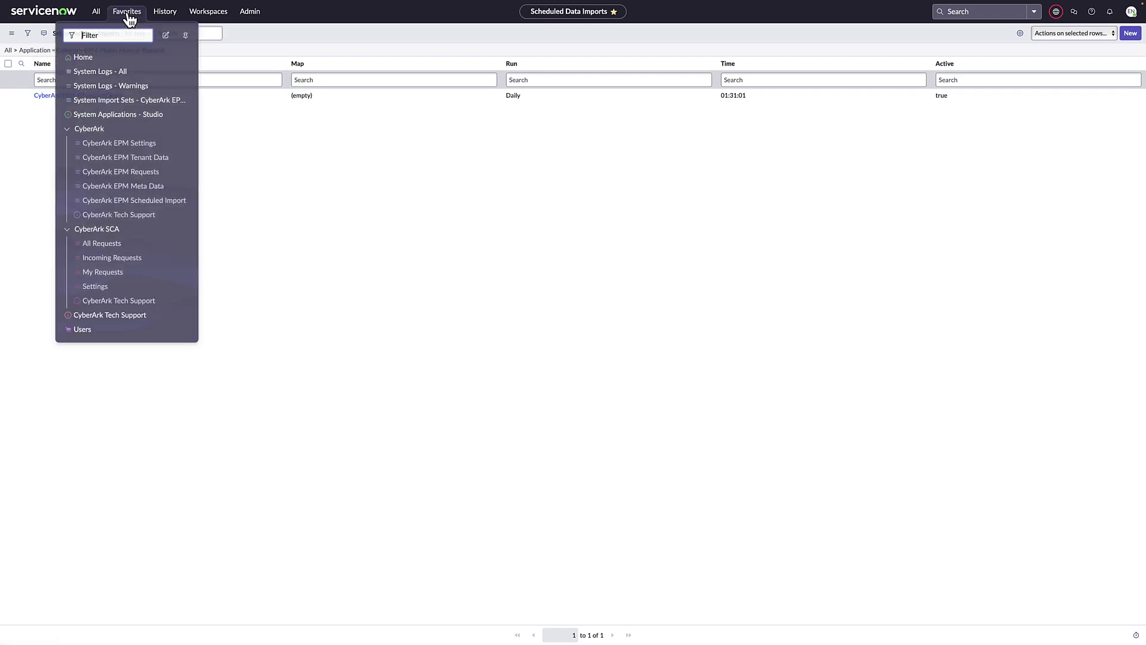
pyautogui.click(121, 171)
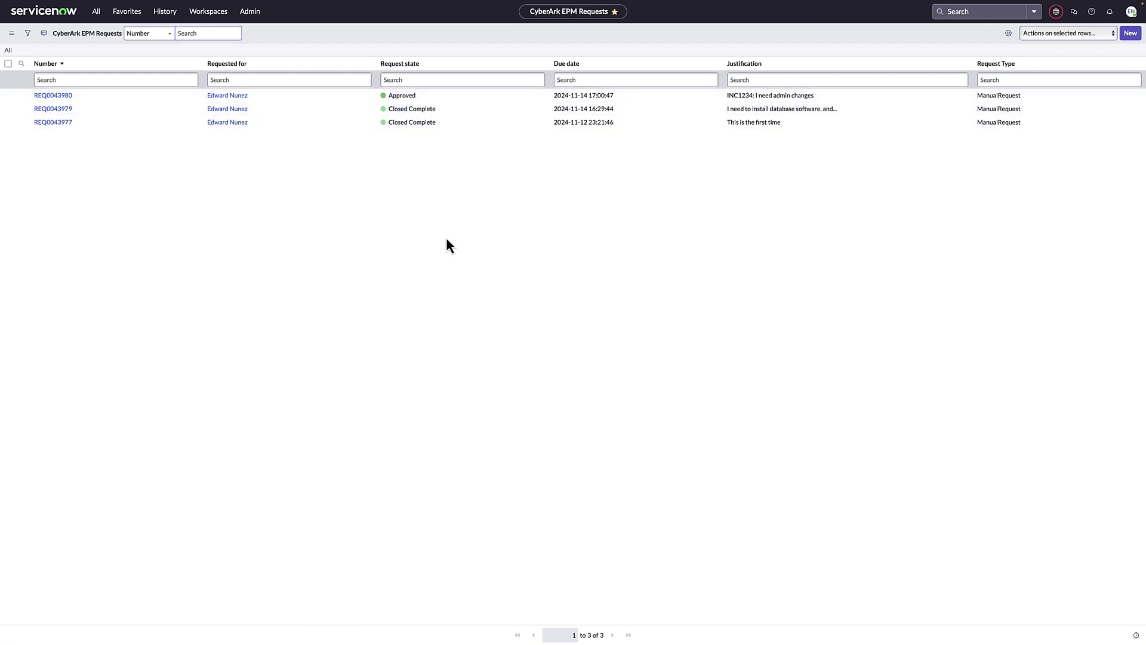
pyautogui.press('super+r')
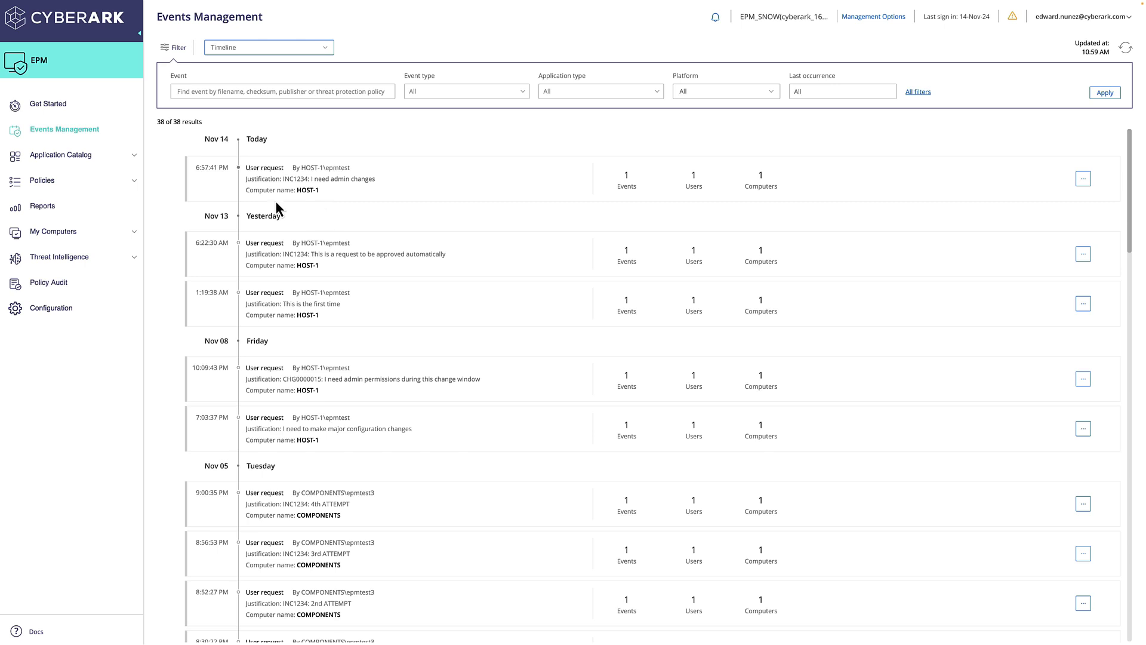
pyautogui.click(59, 185)
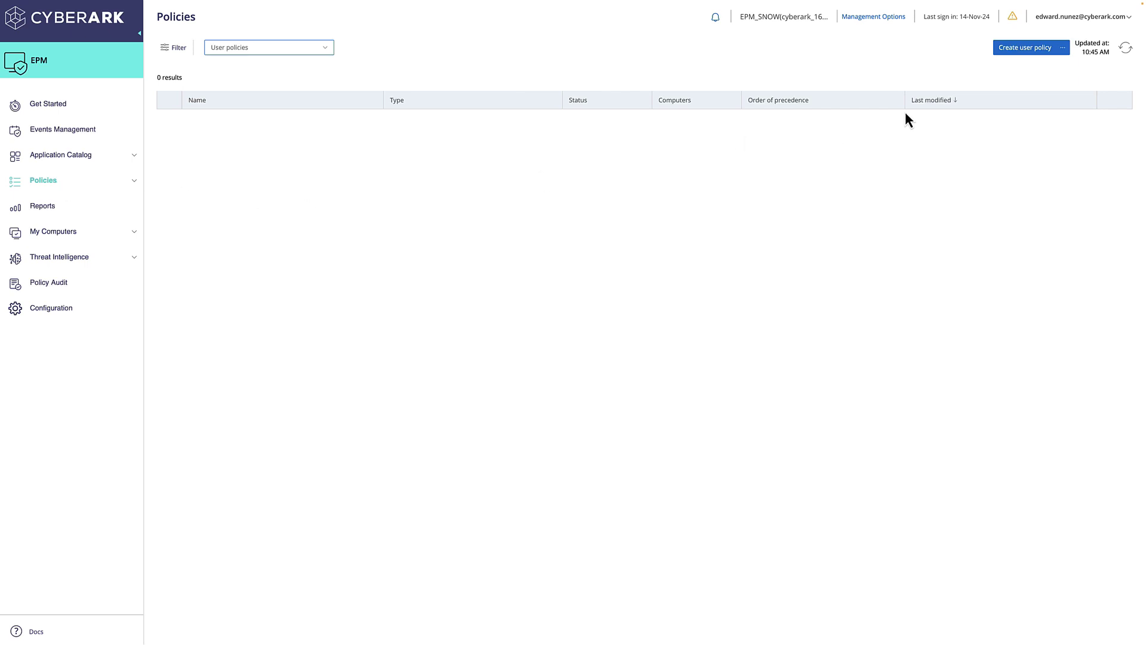
pyautogui.click(1126, 48)
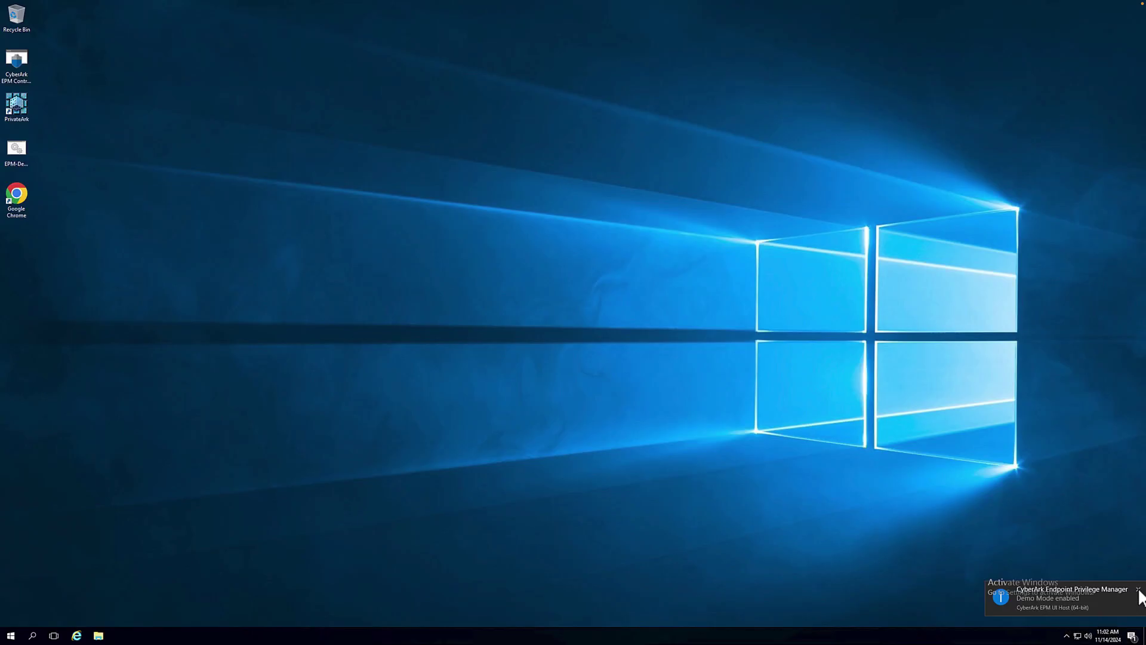
# Step: Dismiss the 'Demo Mode enabled' notification on the Windows desktop
pyautogui.click(1139, 589)
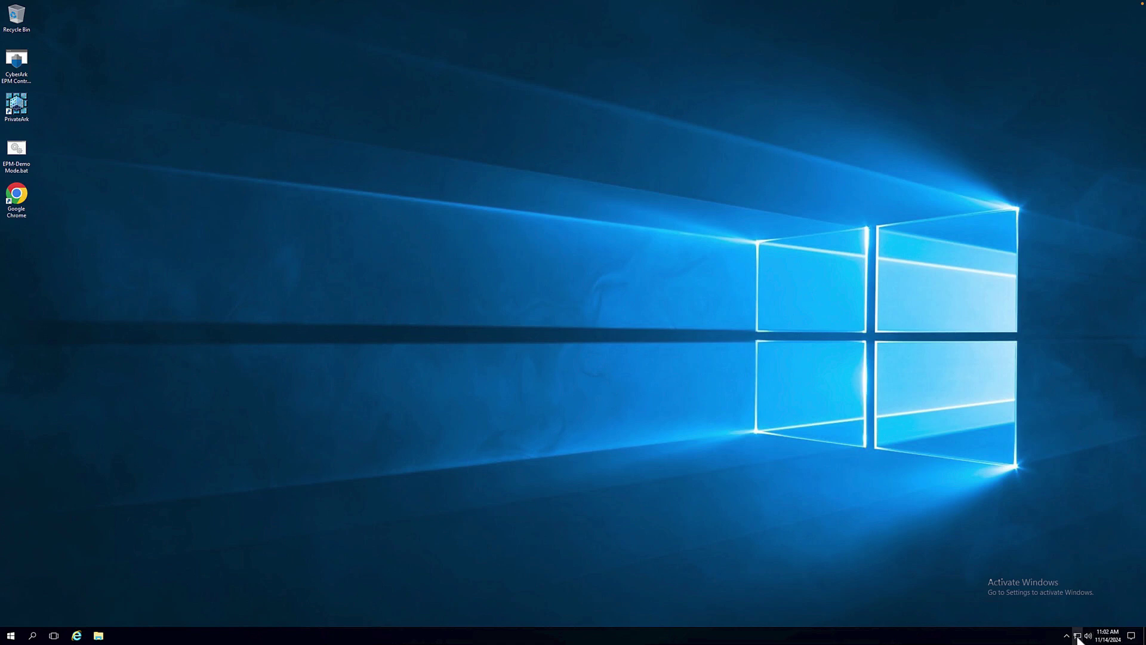